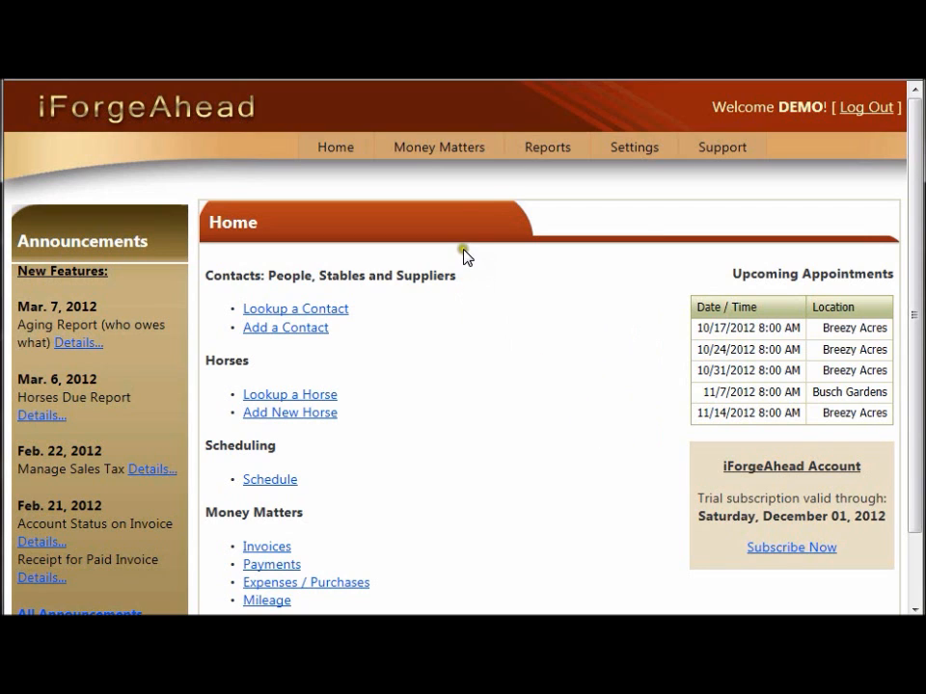
- Open the expenses purchase list and start adding a new purchase
mouse_move(440, 155)
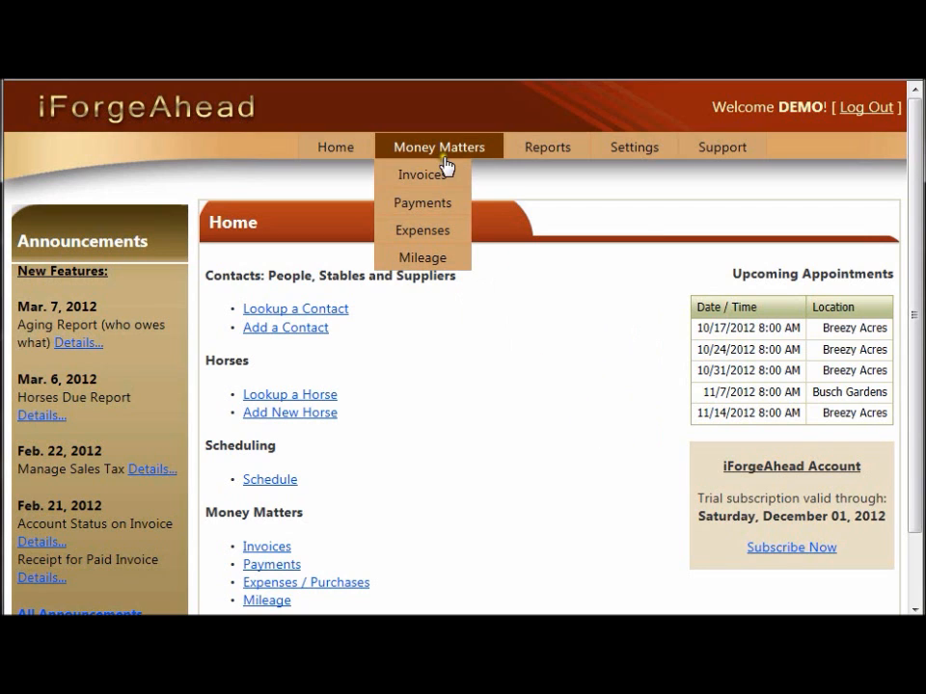
left_click(457, 240)
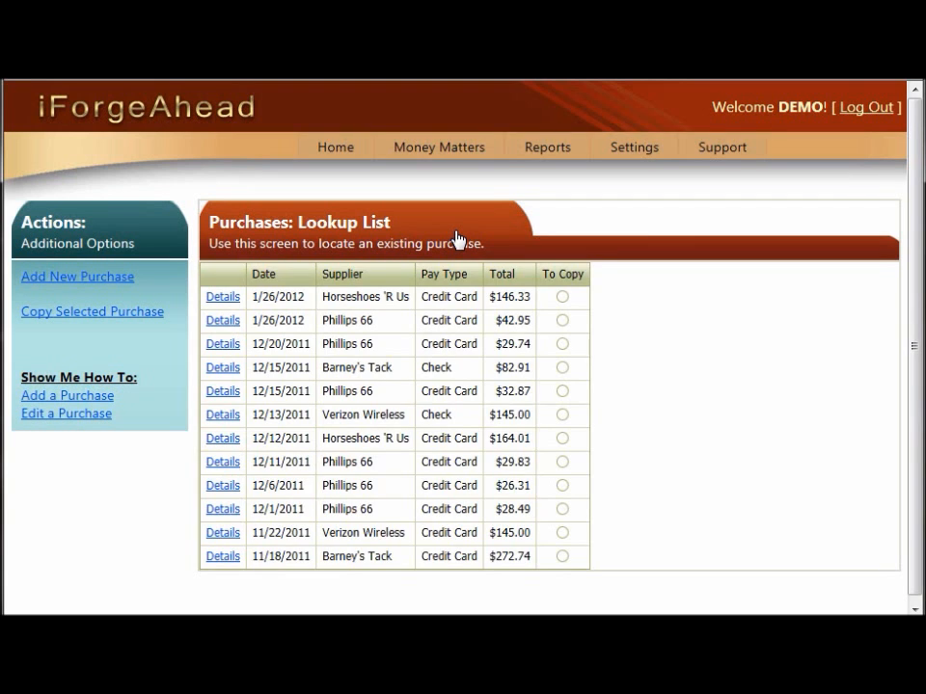
left_click(118, 288)
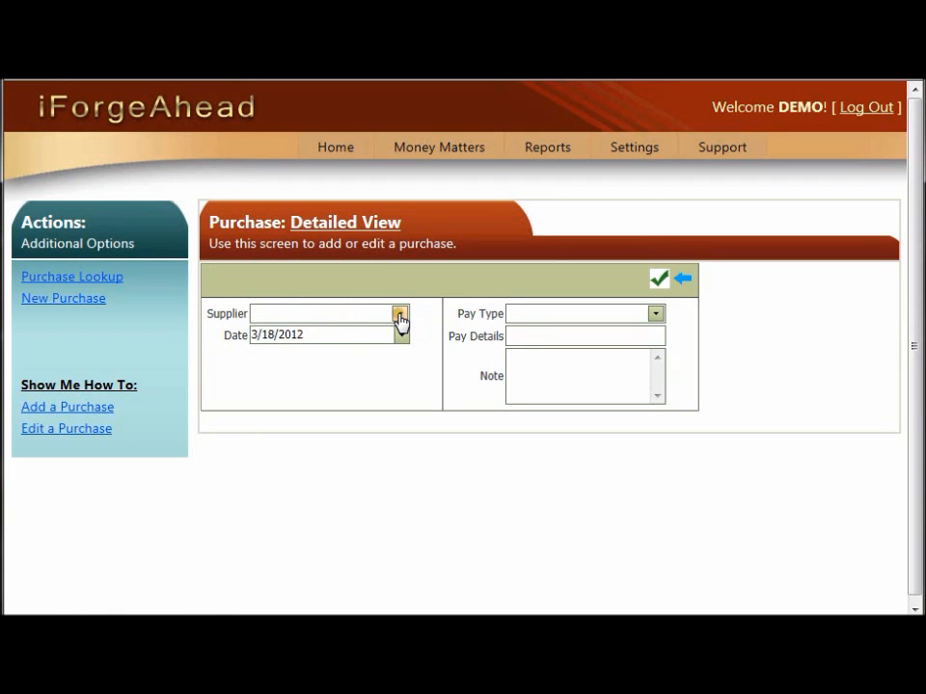
- Browse the supplier list for the new purchase
left_click(400, 314)
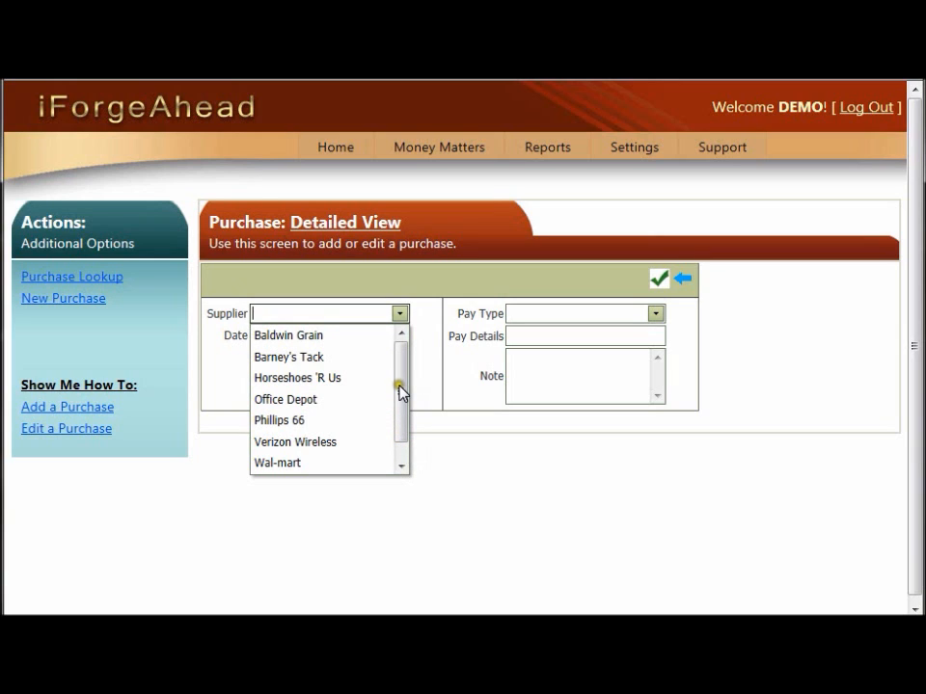
left_click(402, 464)
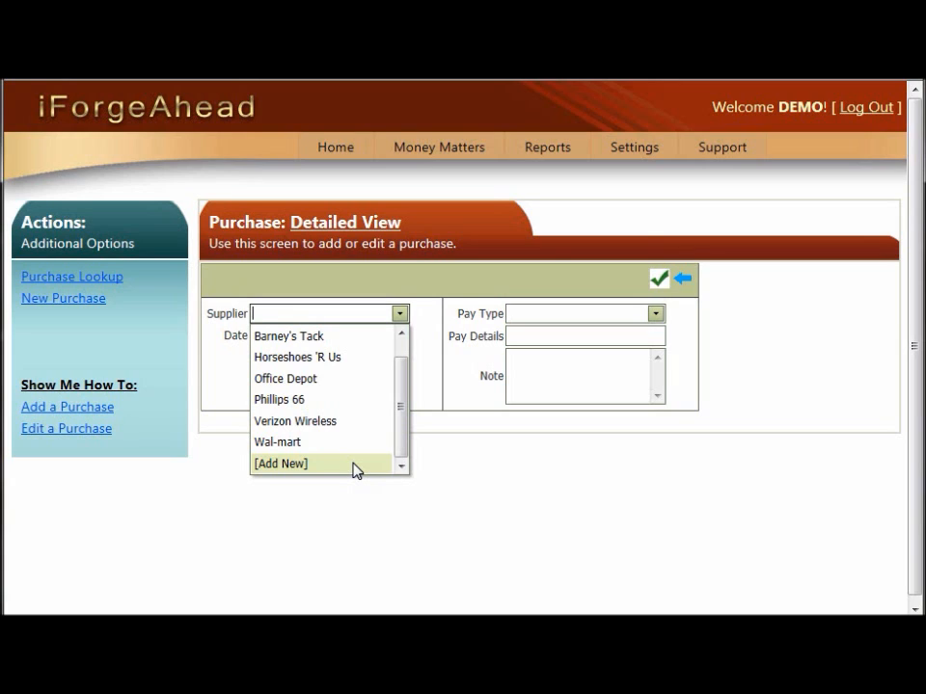
left_click(354, 465)
left_click(354, 465)
left_click(401, 336)
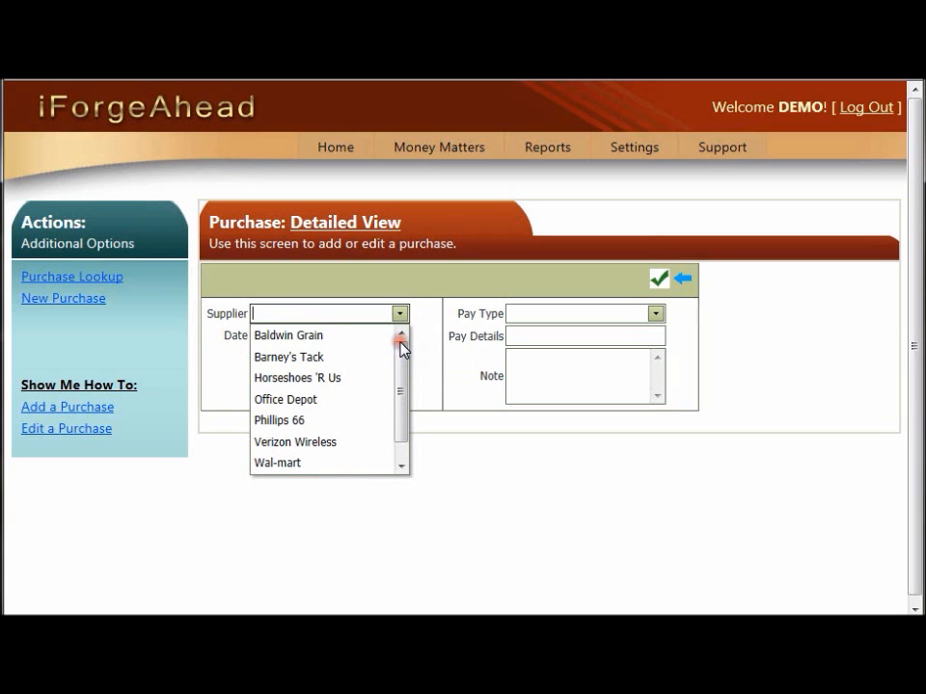
left_click(342, 315)
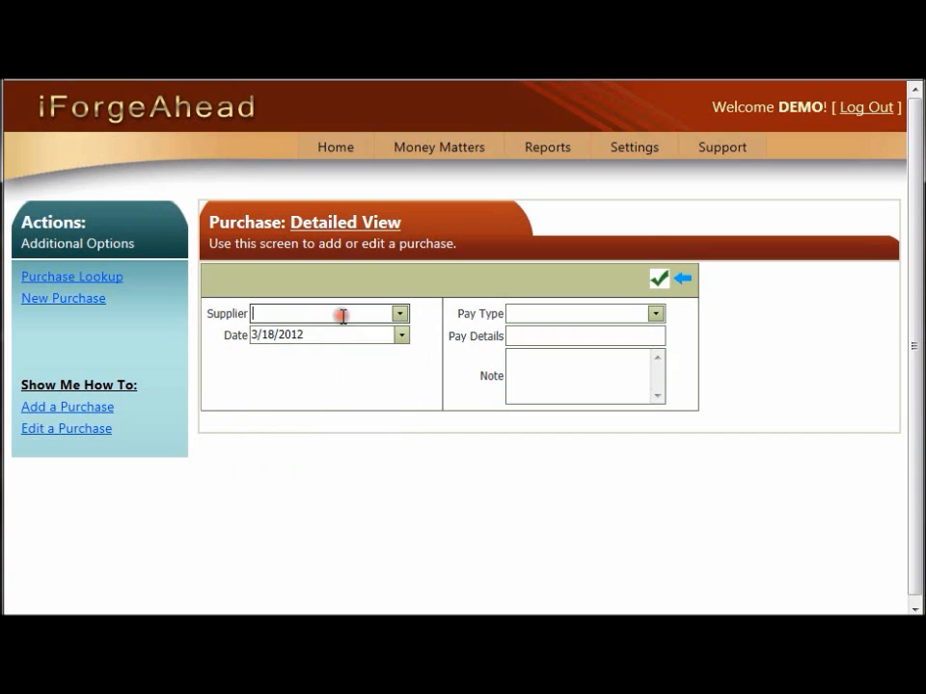
left_click(399, 317)
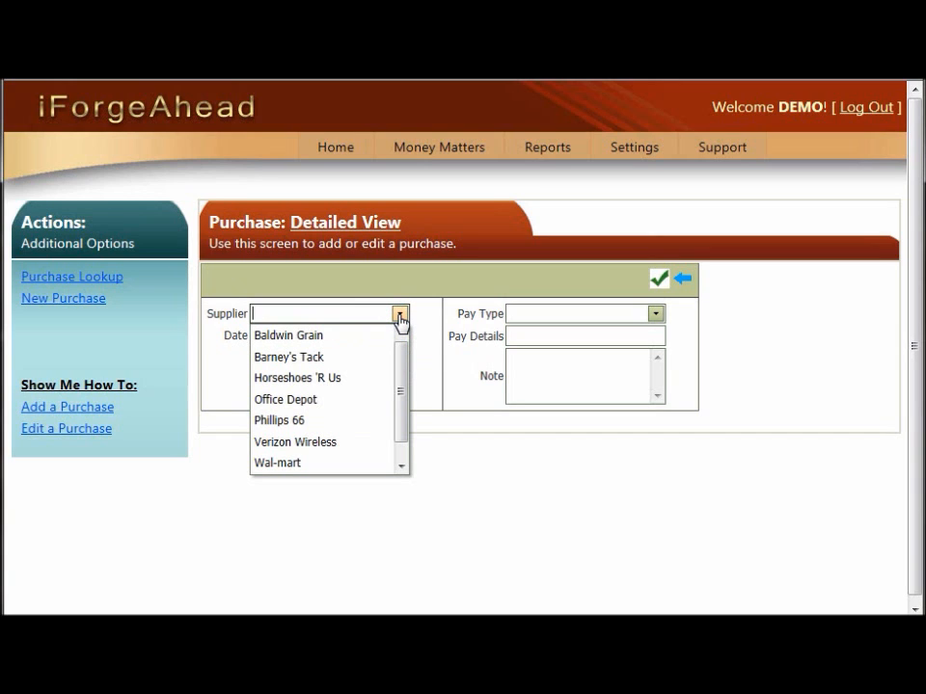
- Add a new supplier named All State Insurance from the purchase's supplier list
type("h")
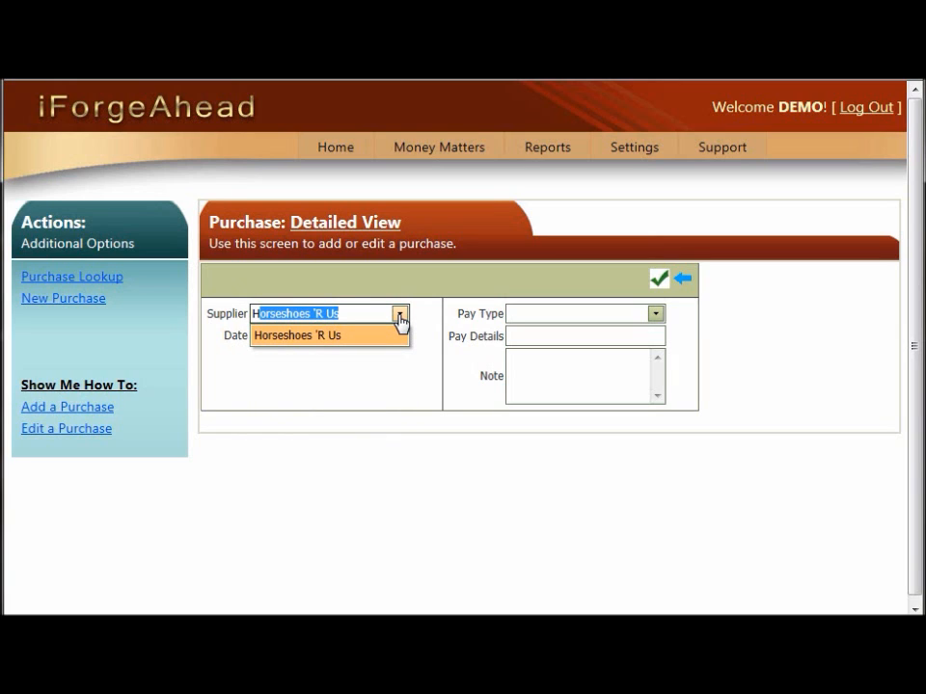
key("BackSpace")
key("BackSpace")
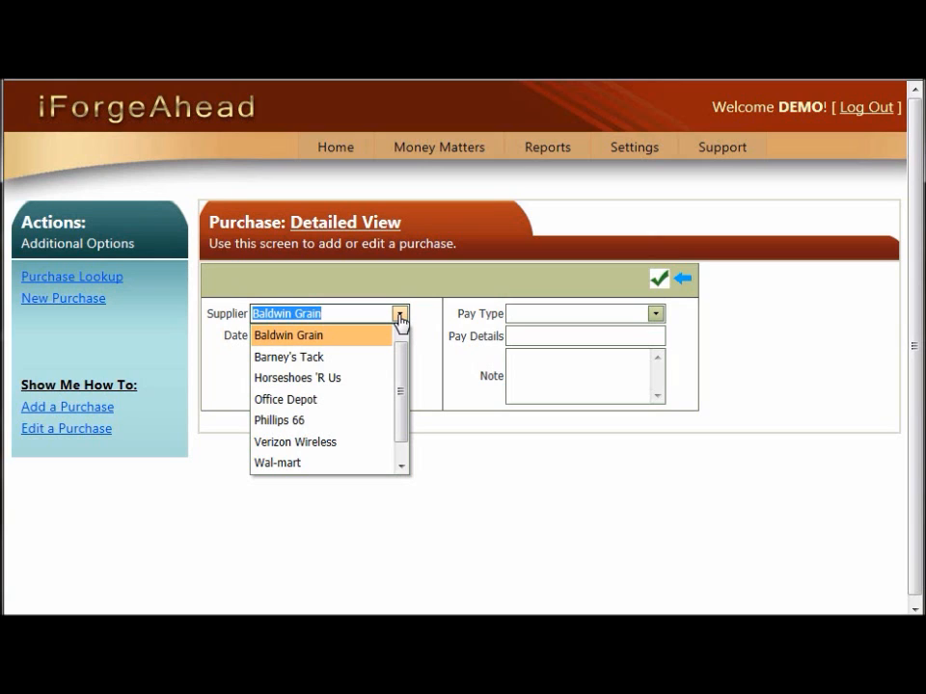
type("[Add New")
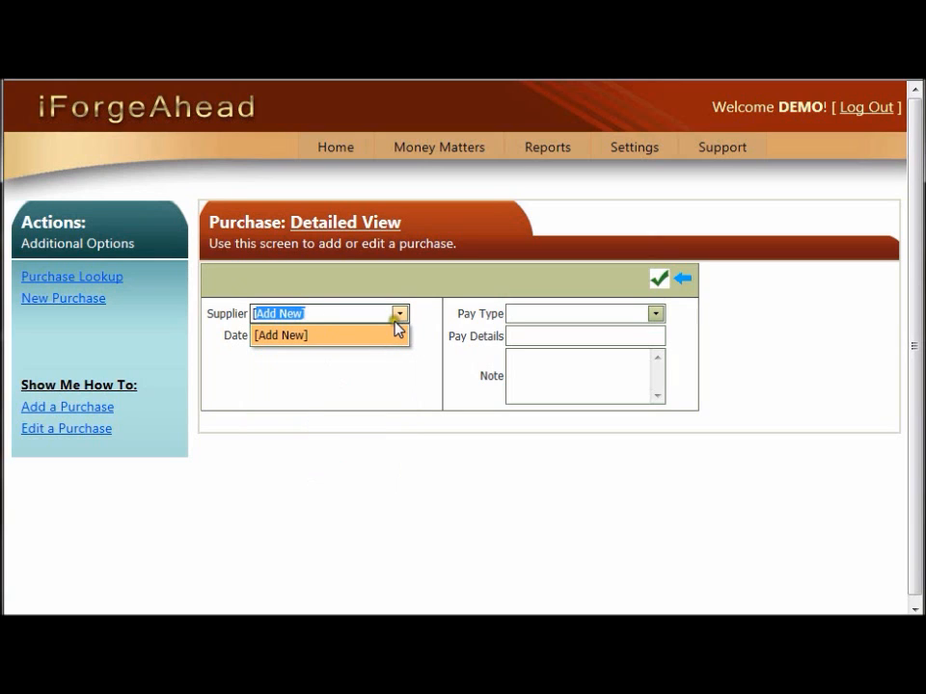
left_click(334, 344)
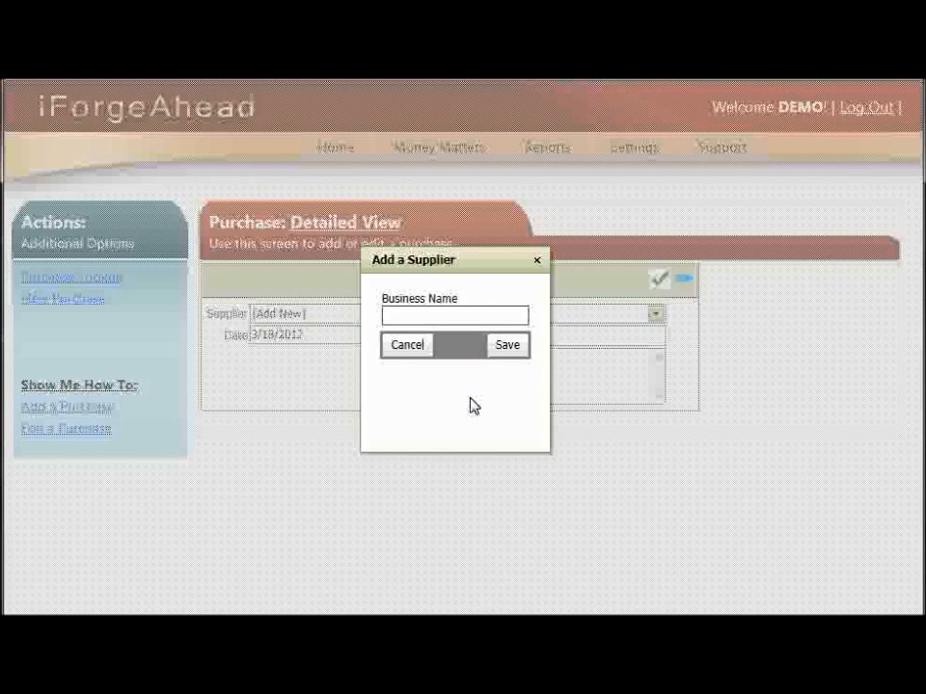
type("All St")
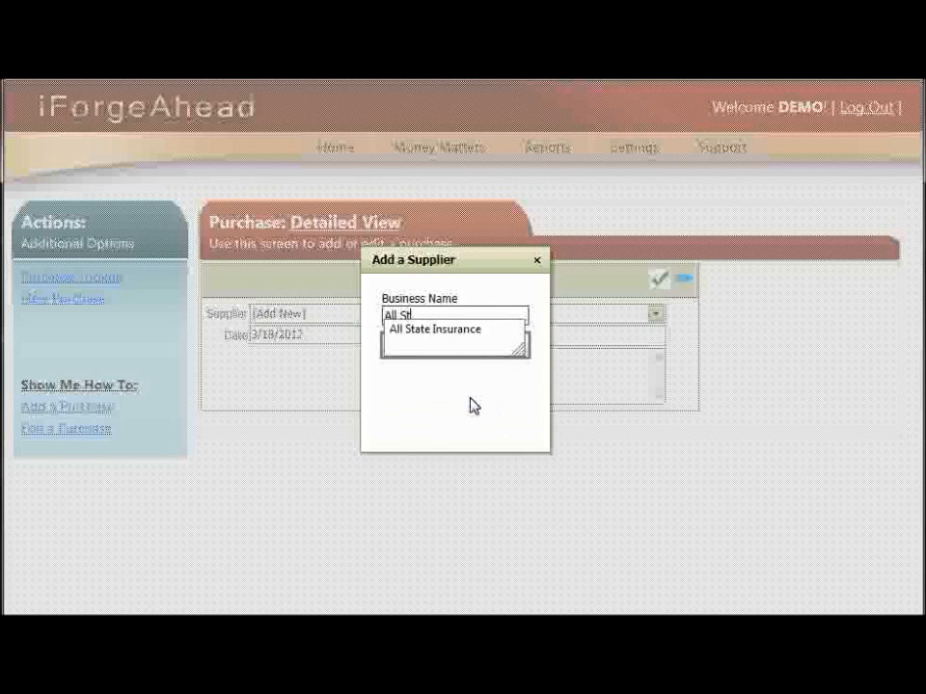
type("ate Insuranc")
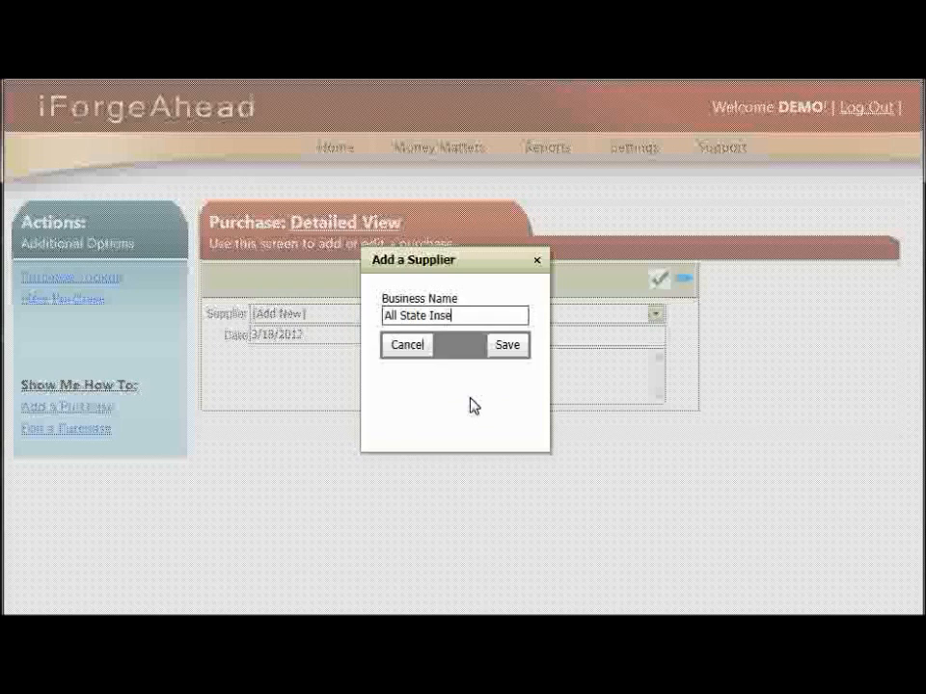
type("e")
left_click(510, 347)
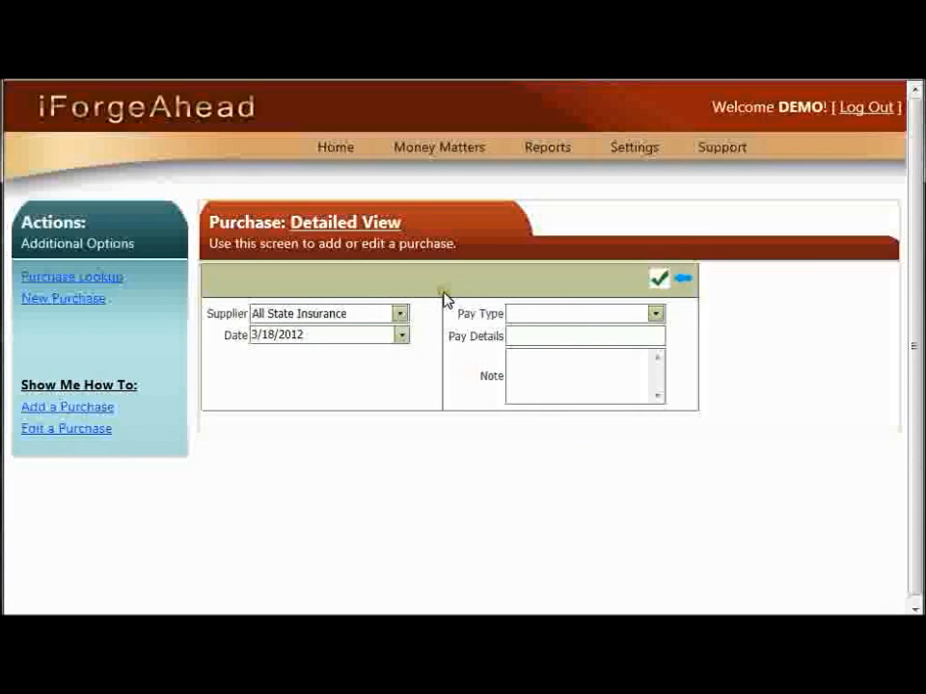
- Review the supplier and pay type options, then leave the purchase form for the purchase lookup list
left_click(399, 318)
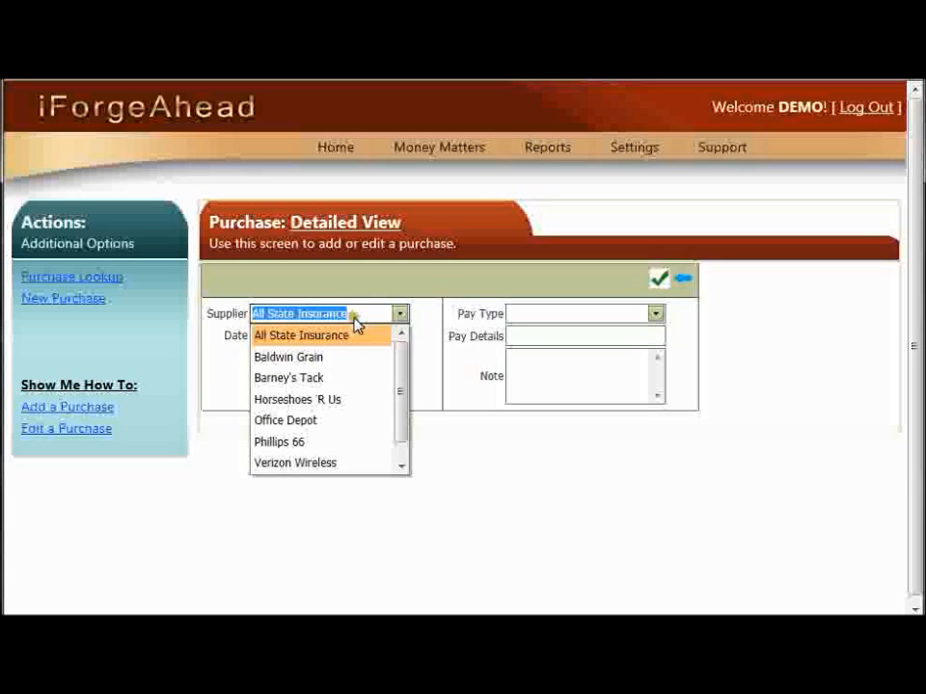
left_click(425, 318)
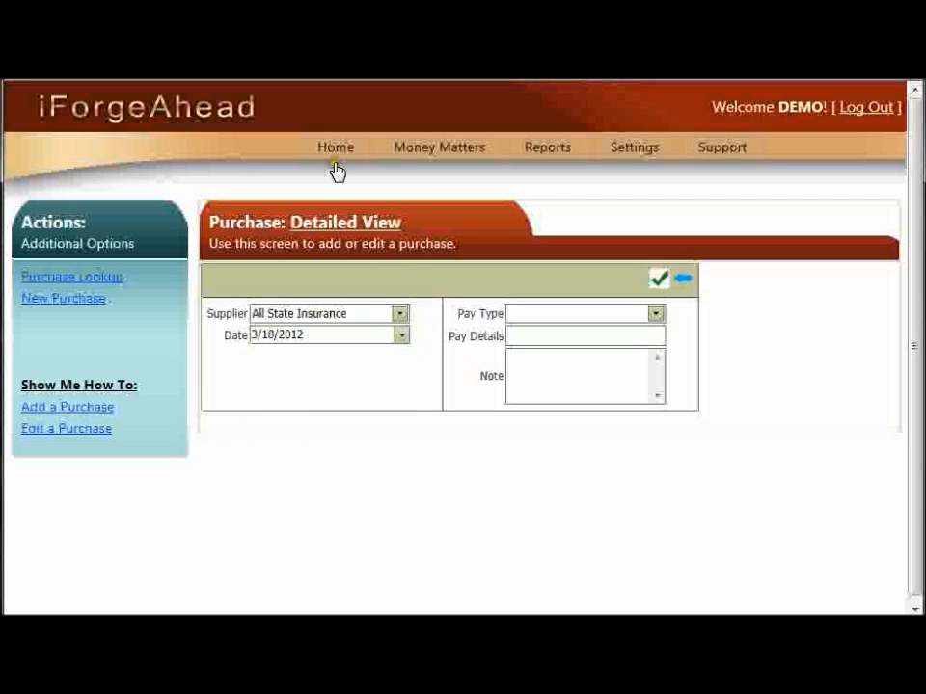
mouse_move(333, 153)
left_click(655, 316)
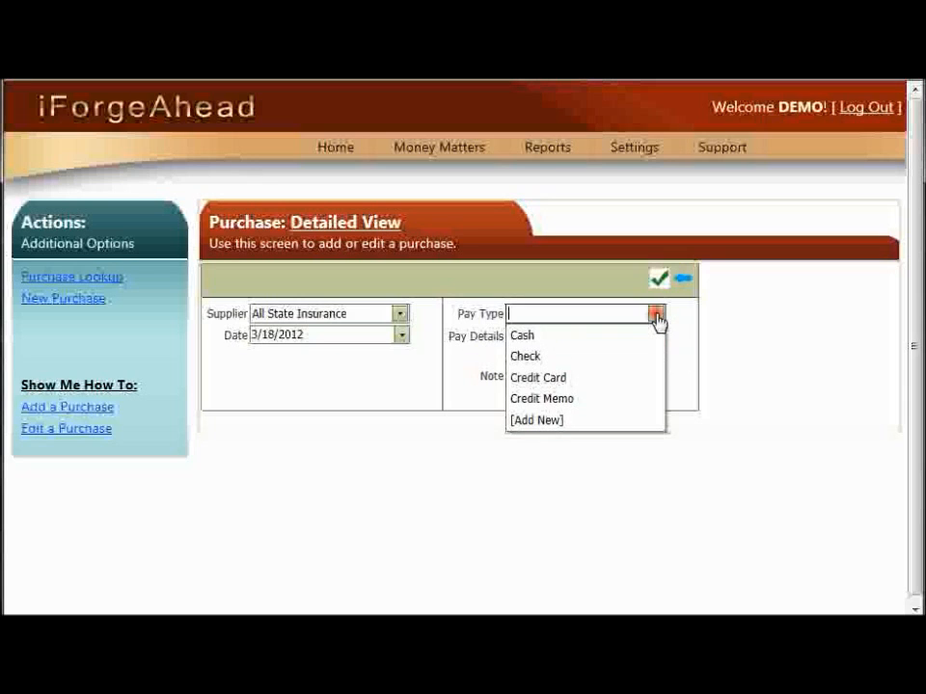
left_click(604, 418)
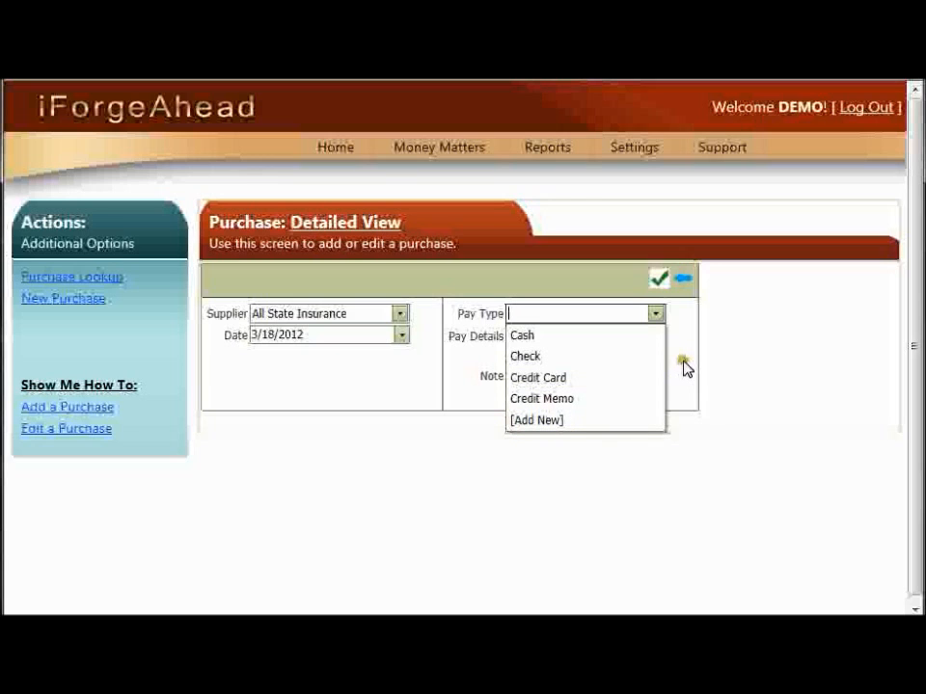
left_click(685, 282)
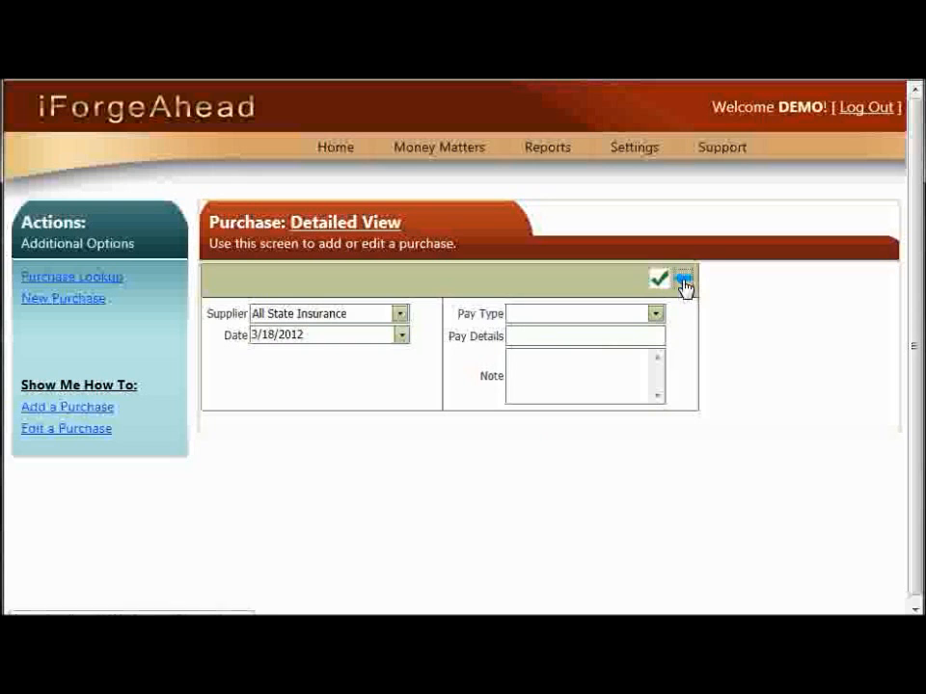
left_click(684, 281)
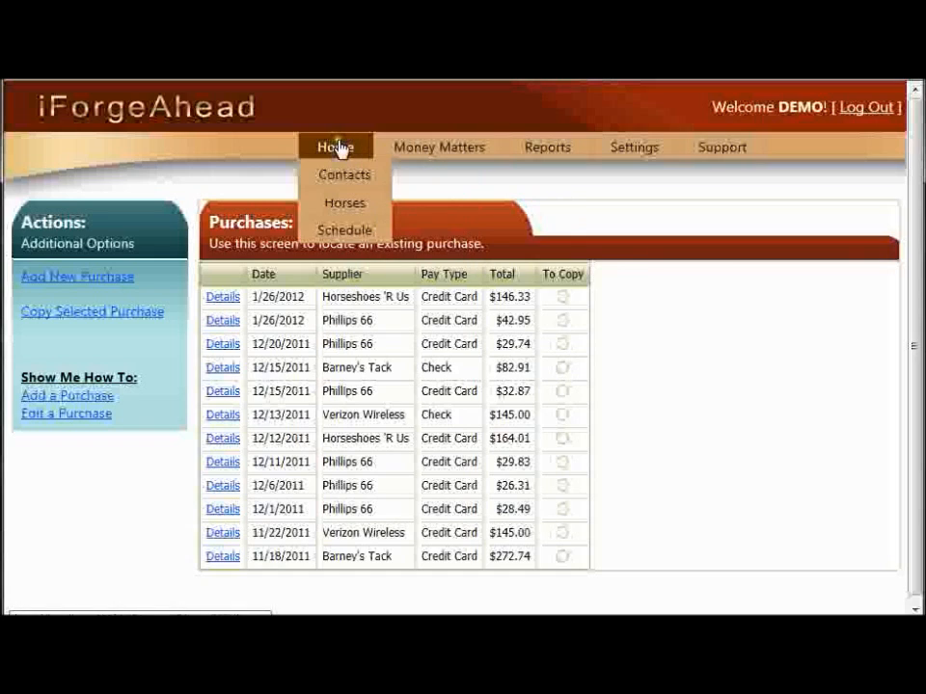
- Open the schedule and create a new appointment on Tuesday, March 20 from 7:00 to 9:30 AM
left_click(375, 240)
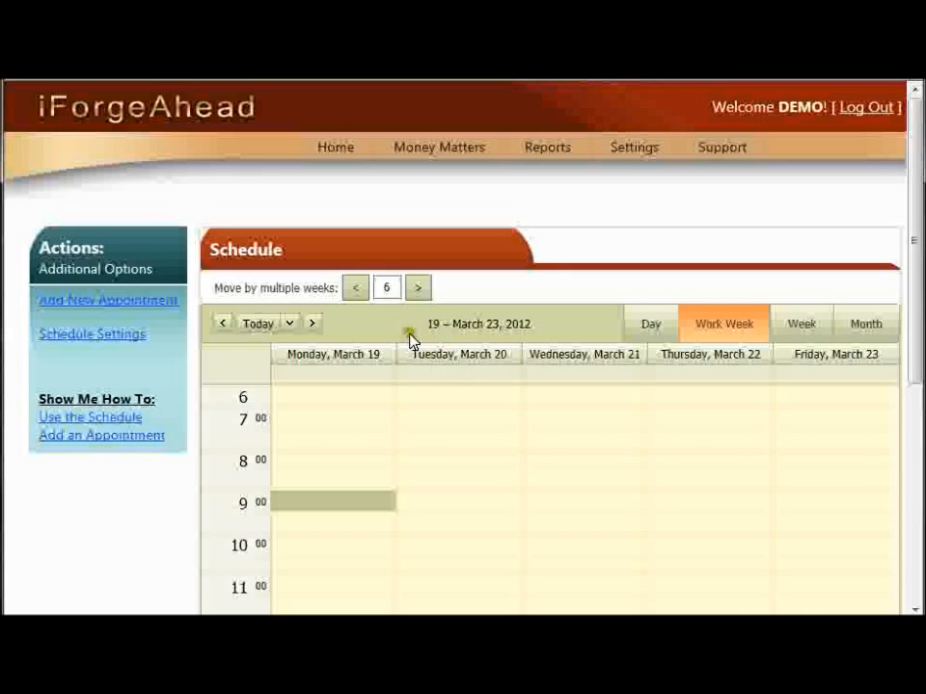
left_click_drag(434, 427, 434, 501)
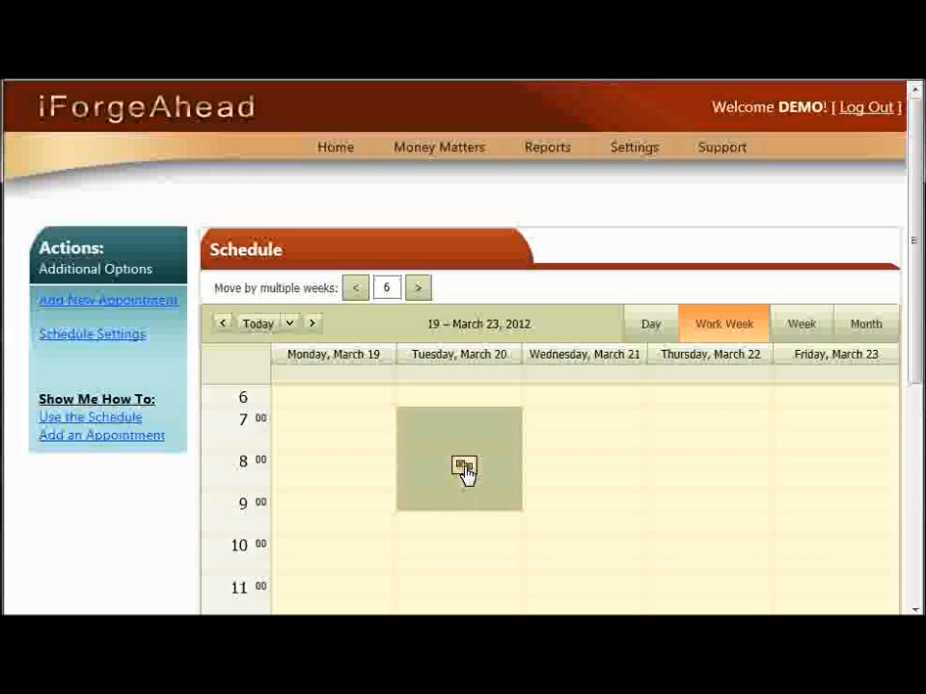
left_click(464, 467)
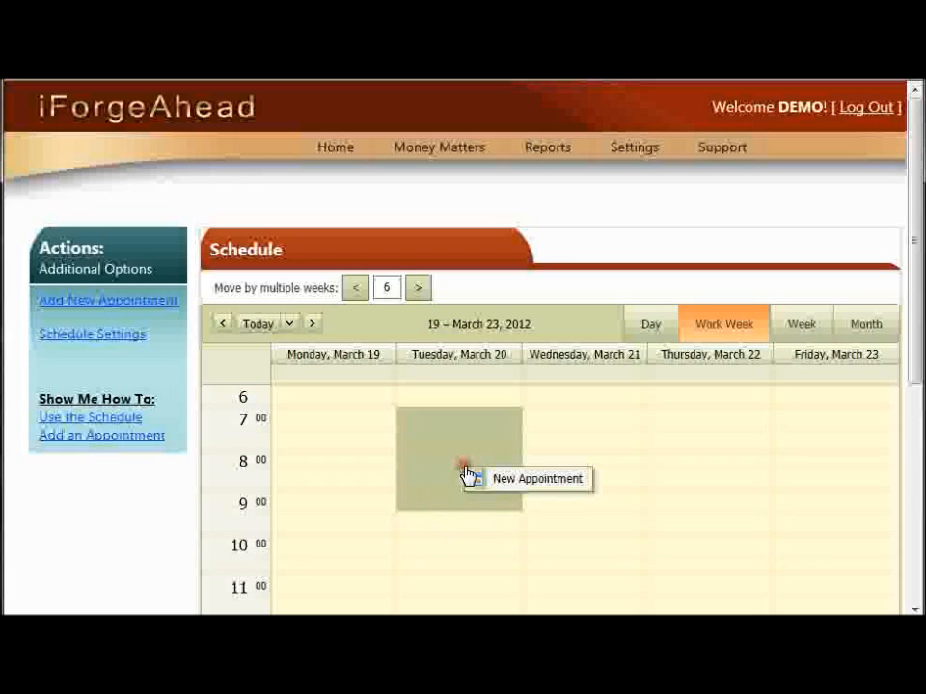
left_click(518, 489)
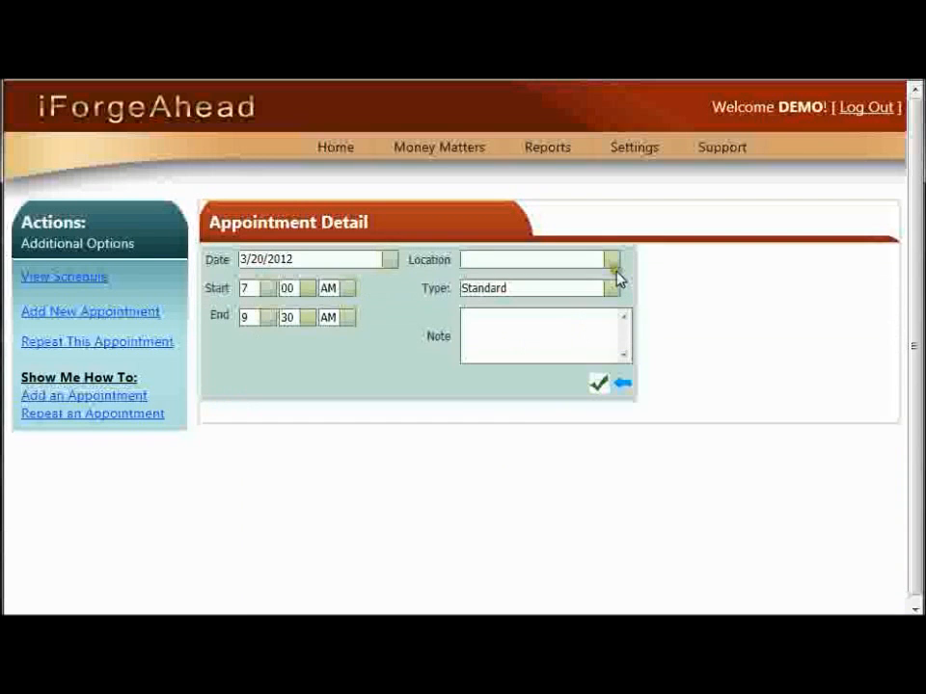
- Set the appointment's location to Baldwin Grain
left_click(612, 264)
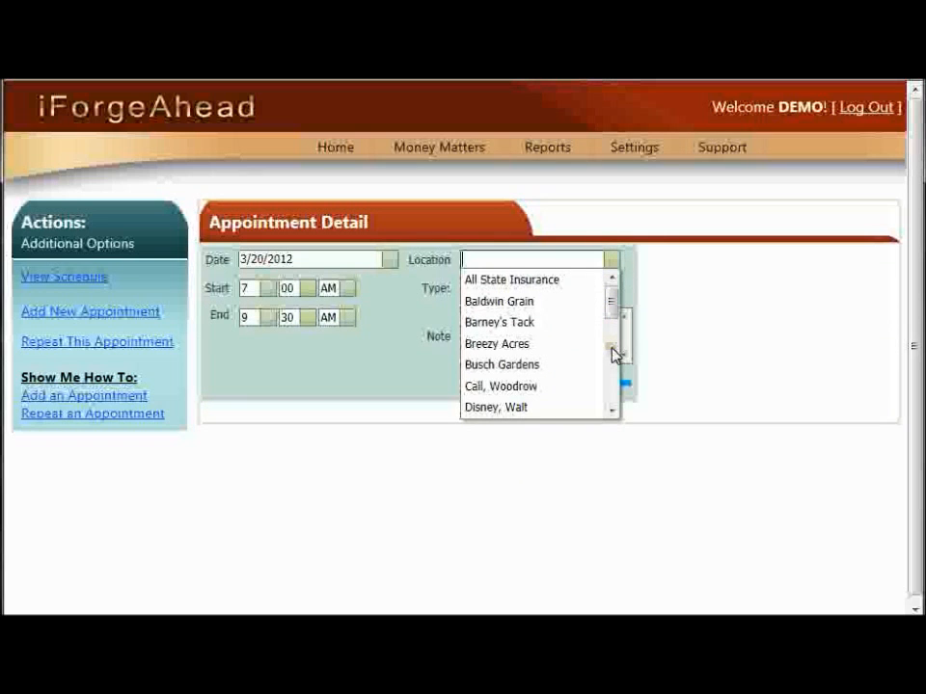
left_click(613, 405)
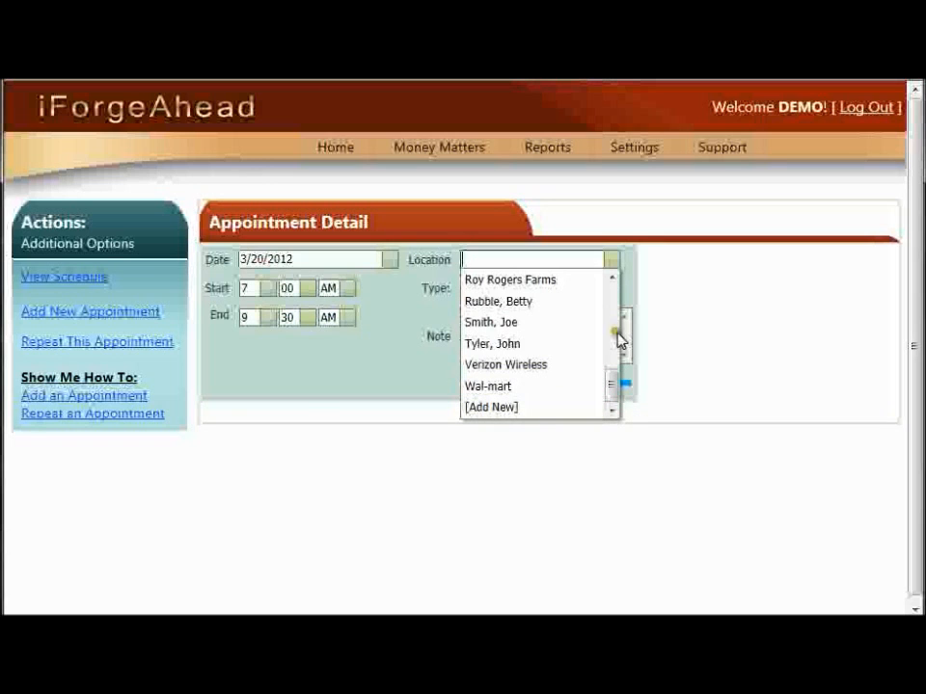
scroll(614, 301, "up", 5)
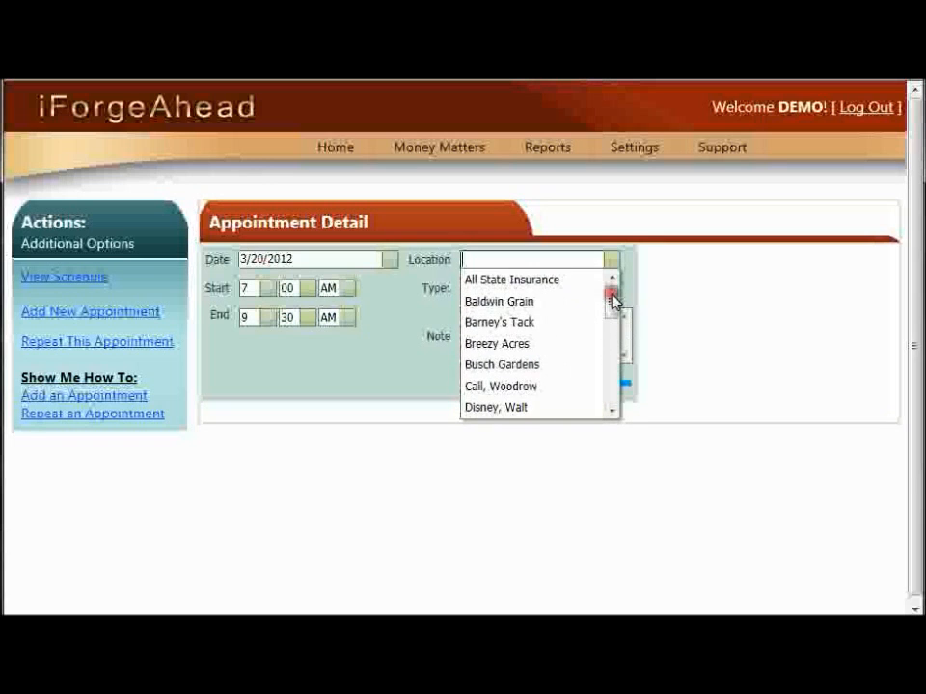
left_click(562, 301)
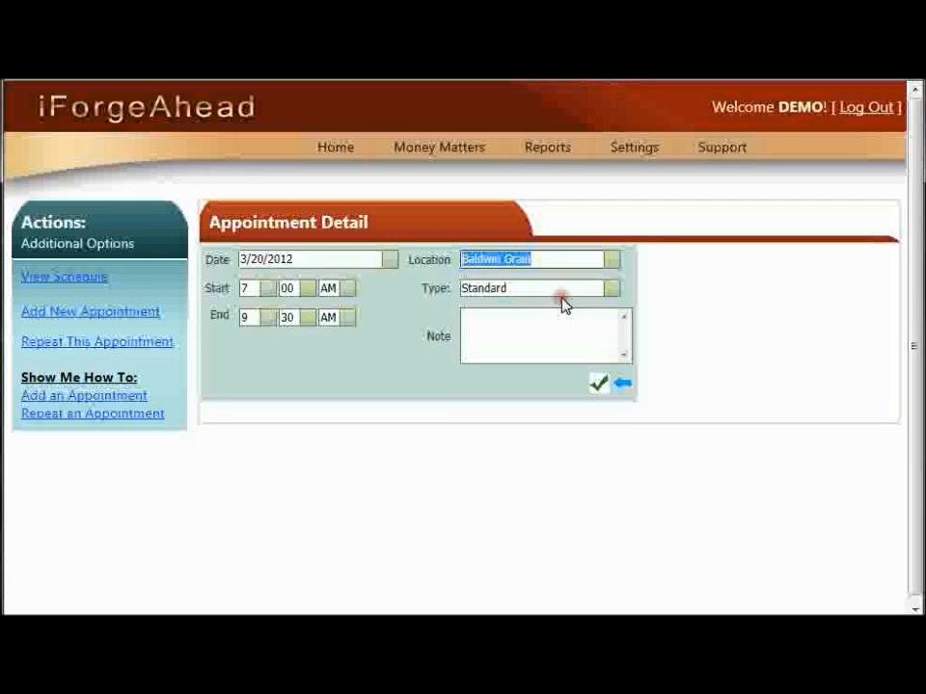
- Add a new appointment type named Personal with colour #CCFFFF from the type list, then save the appointment
left_click(610, 294)
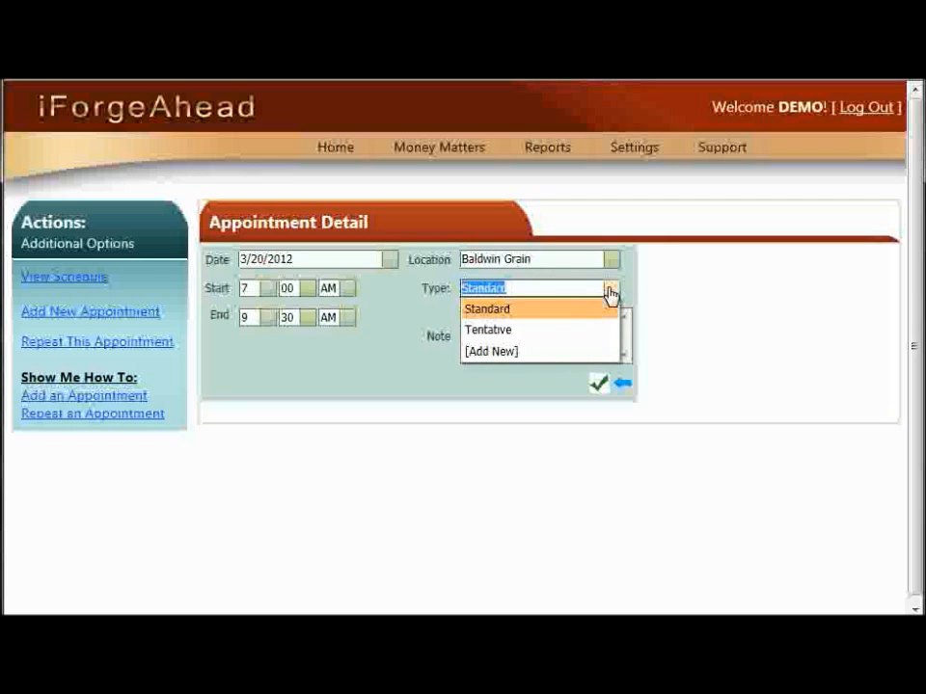
left_click(512, 352)
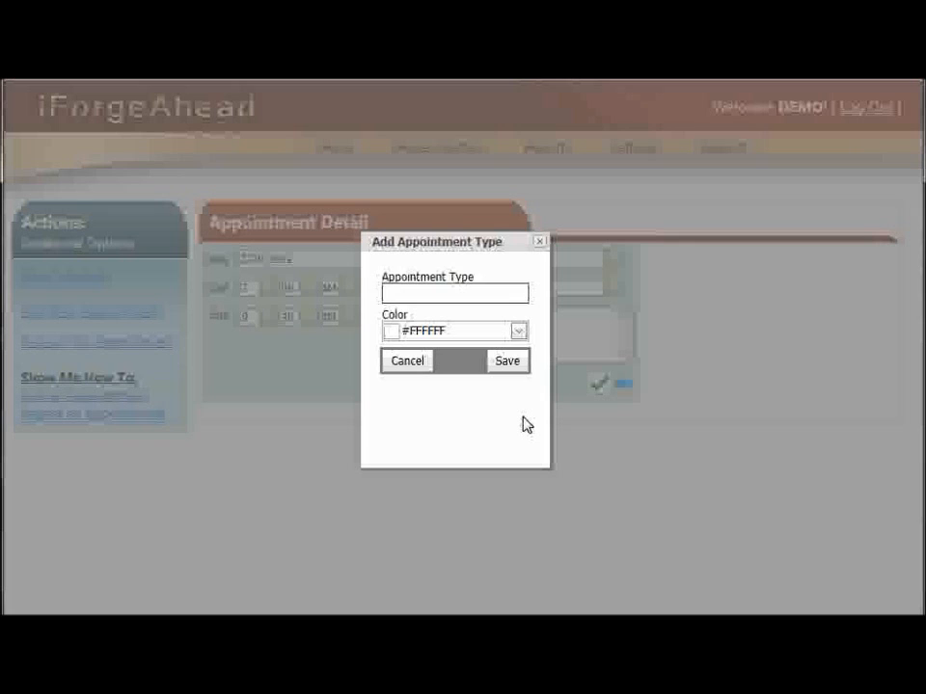
type("Pers")
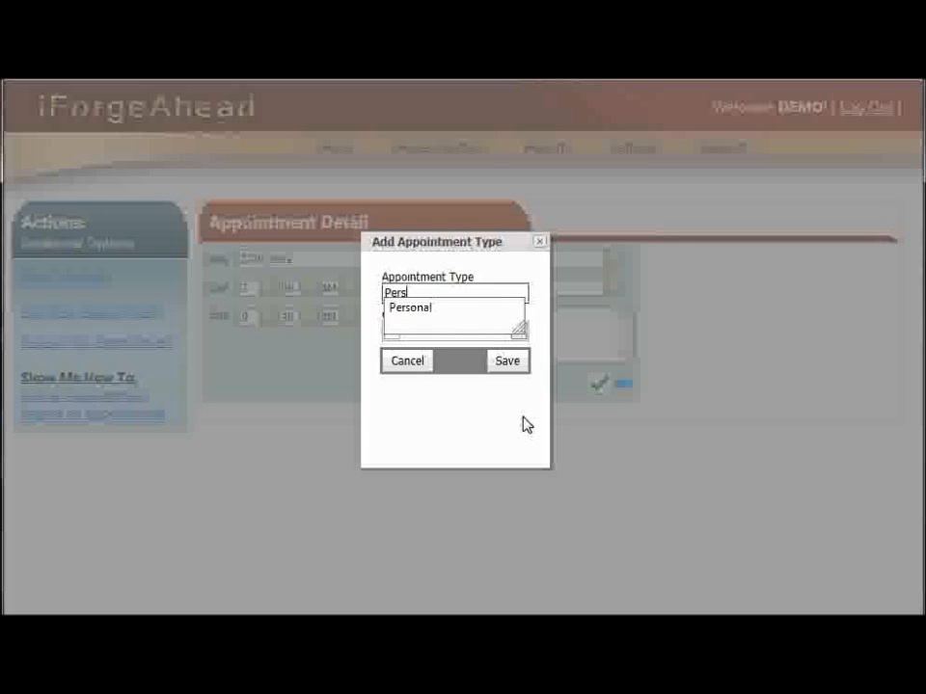
type("onal")
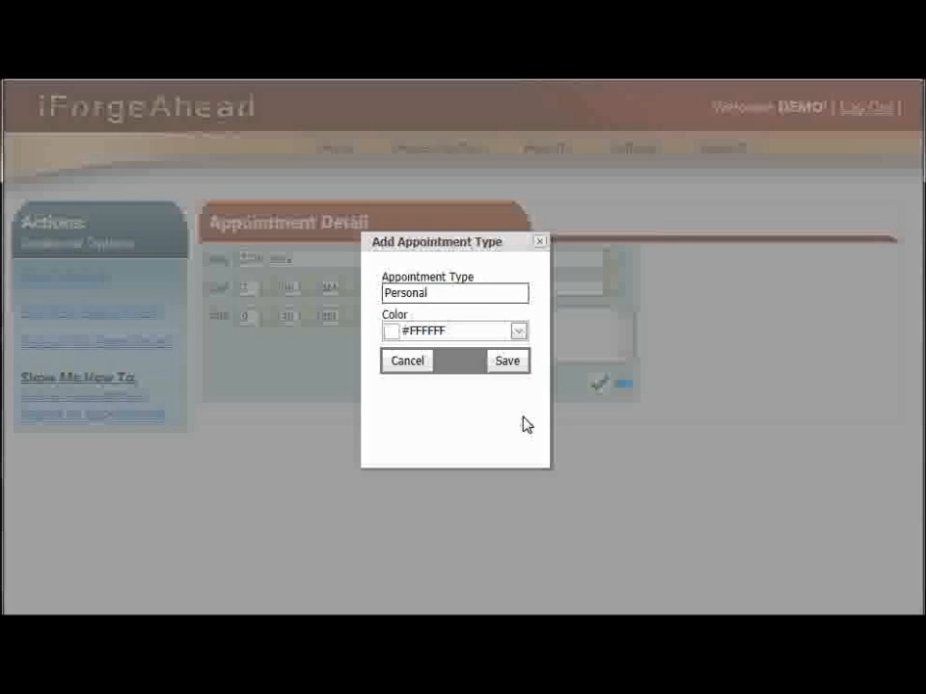
left_click(518, 332)
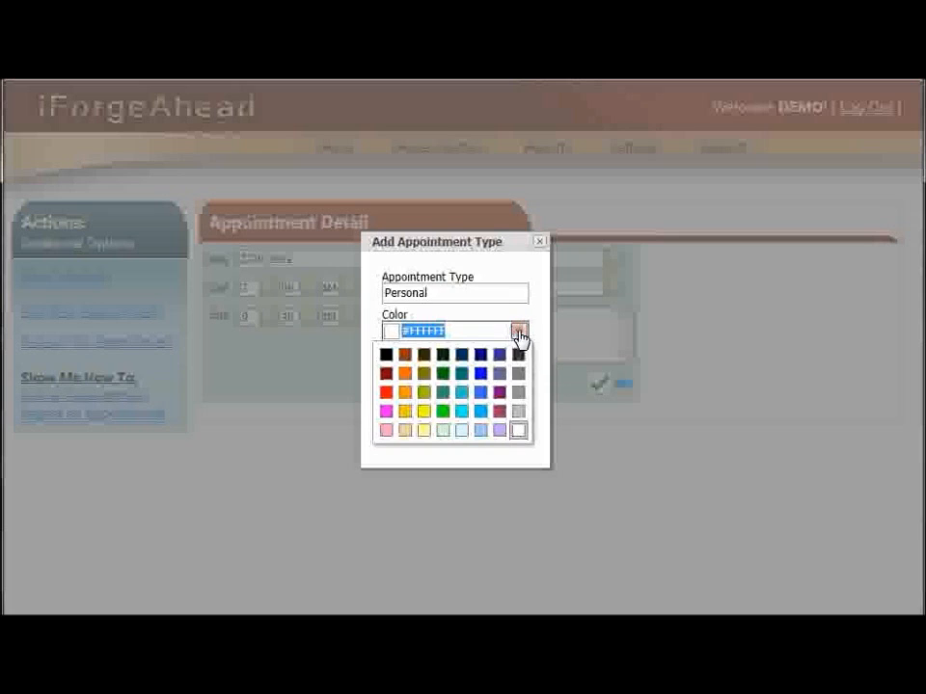
left_click(462, 431)
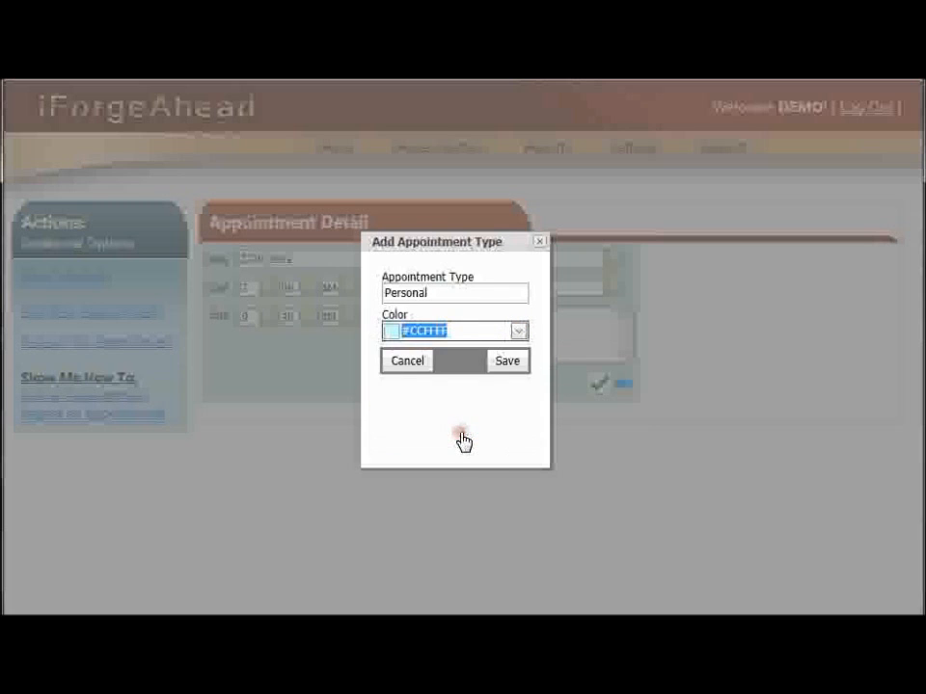
left_click(505, 372)
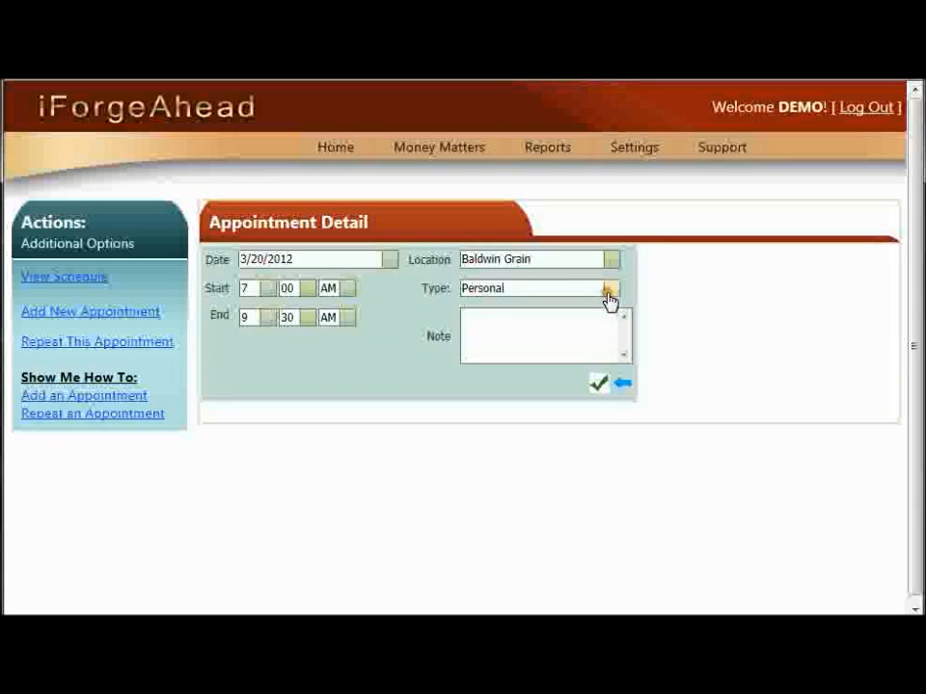
left_click(598, 385)
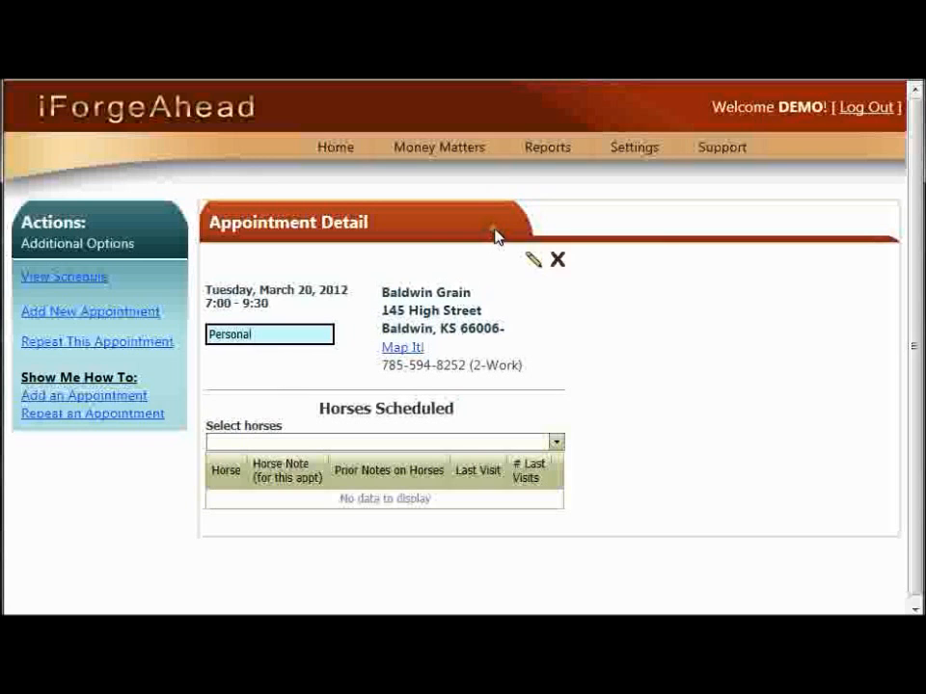
- Open the second 2/20/2012 invoice from the invoice lookup list and start a new line item
mouse_move(496, 159)
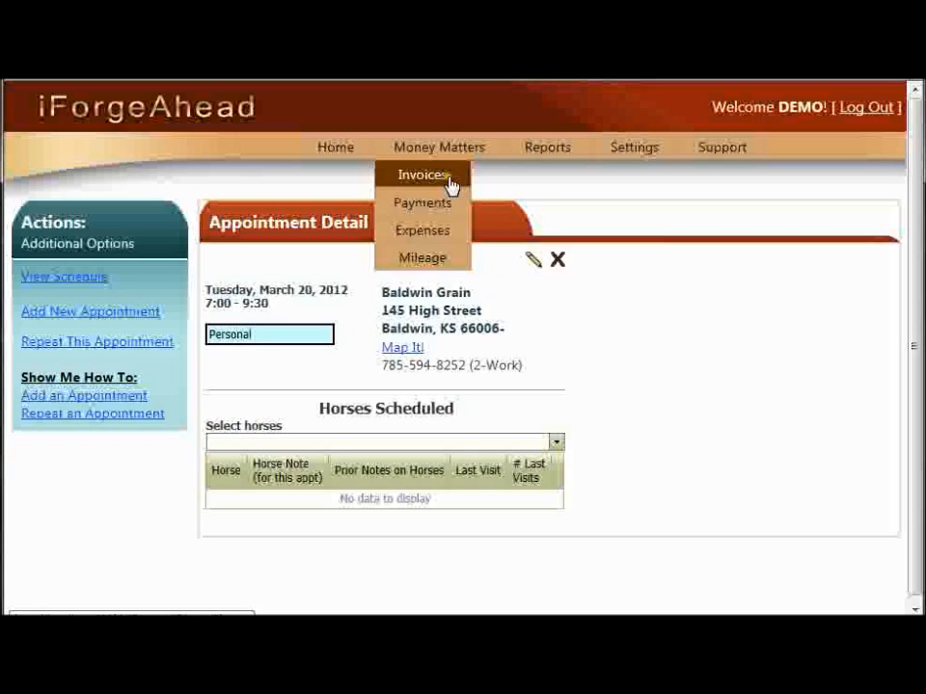
left_click(456, 184)
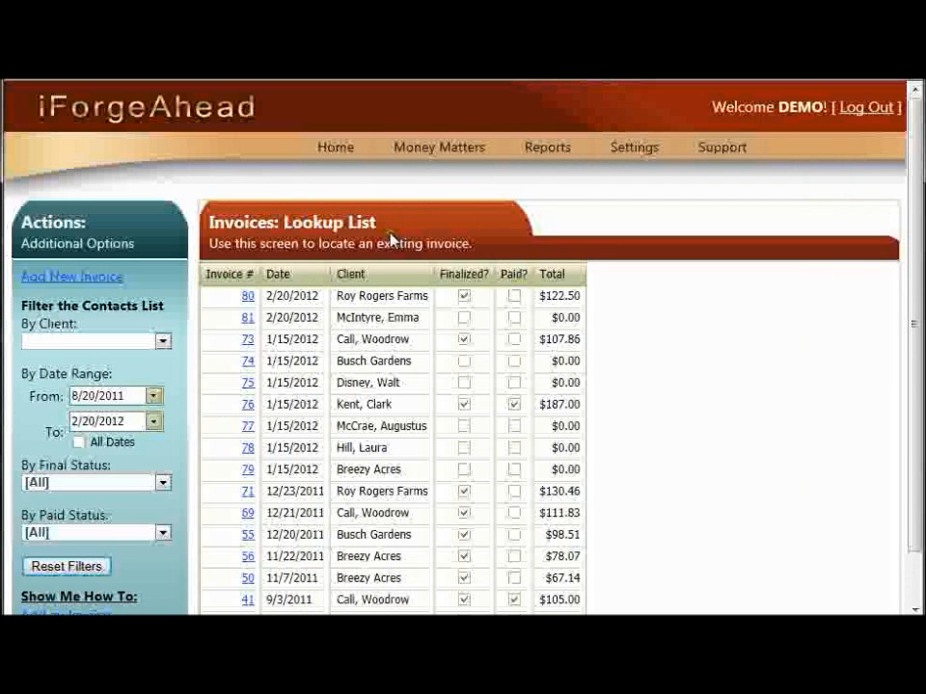
left_click(248, 318)
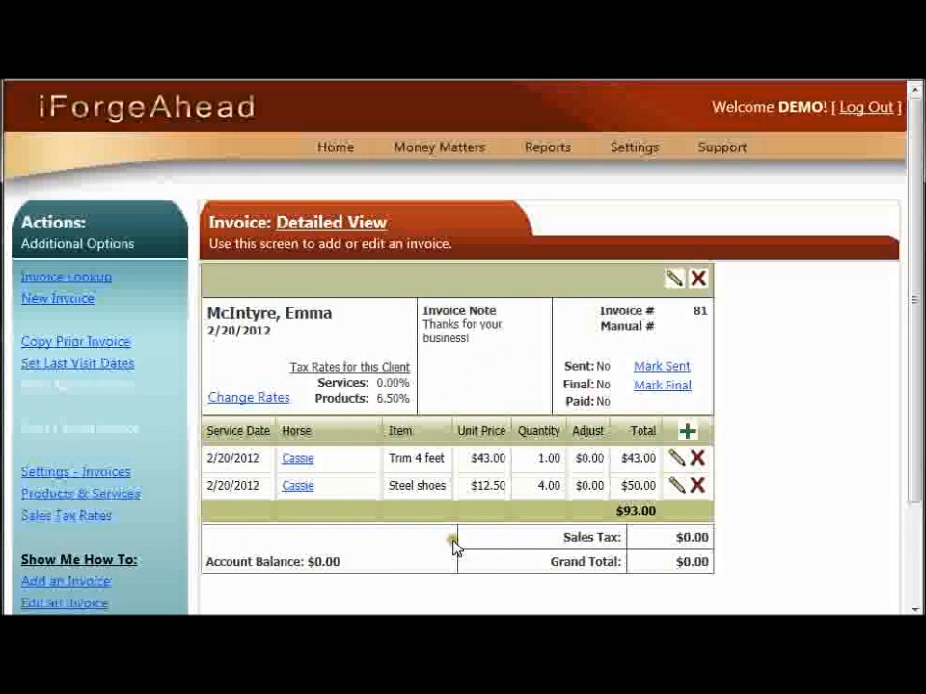
left_click(690, 436)
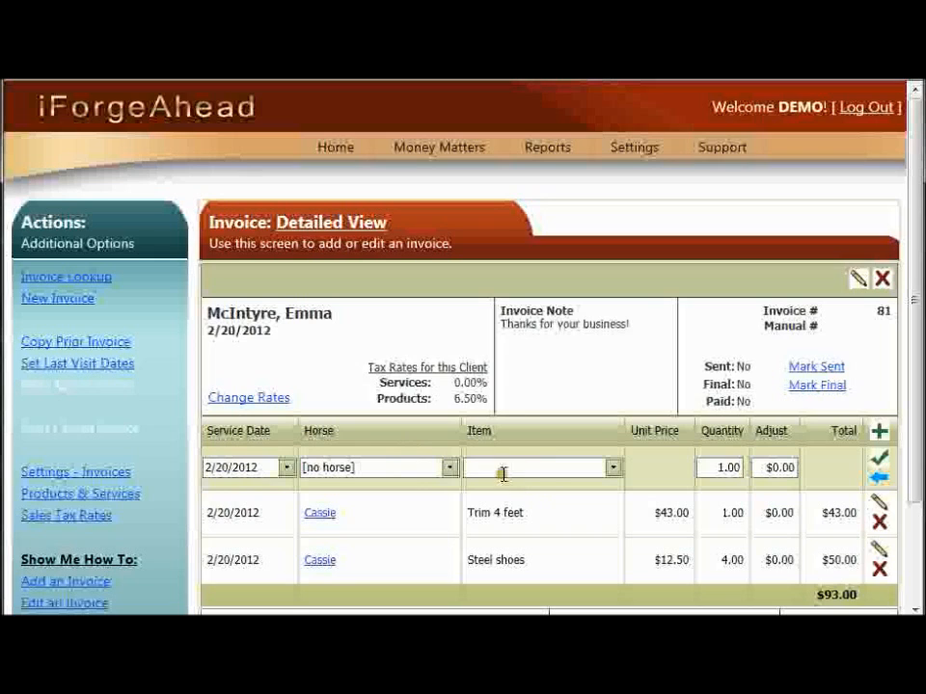
- Add a new horse named Dakota from the new line item's horse list
left_click(449, 469)
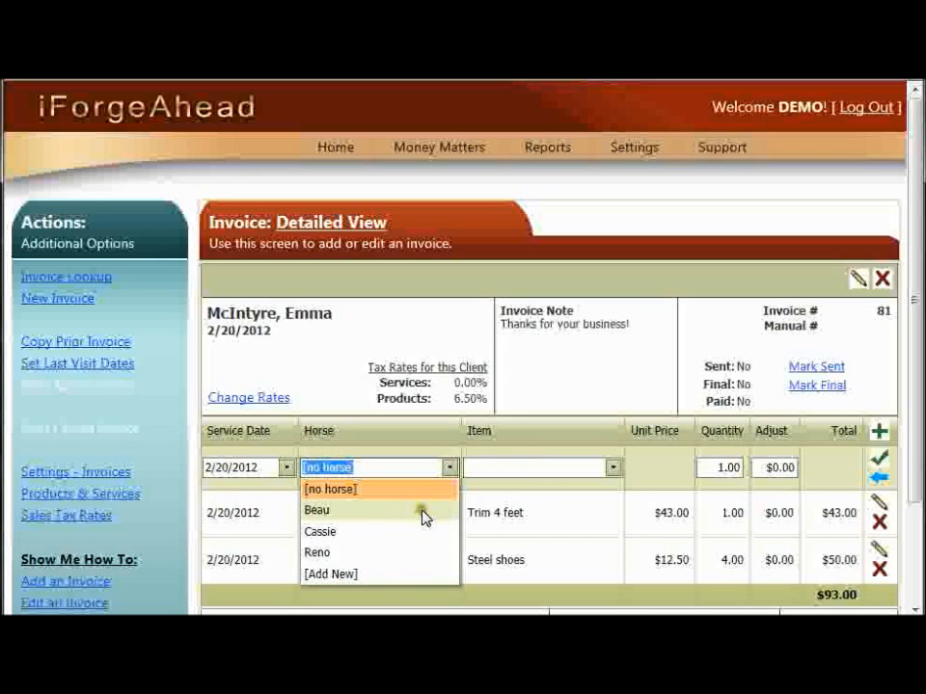
left_click(396, 576)
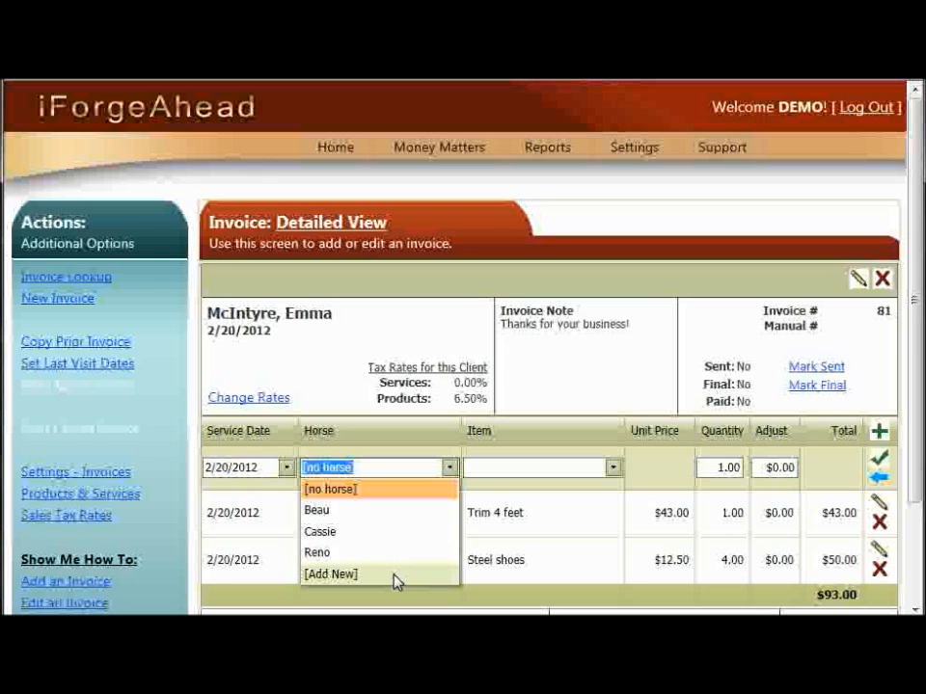
left_click(395, 576)
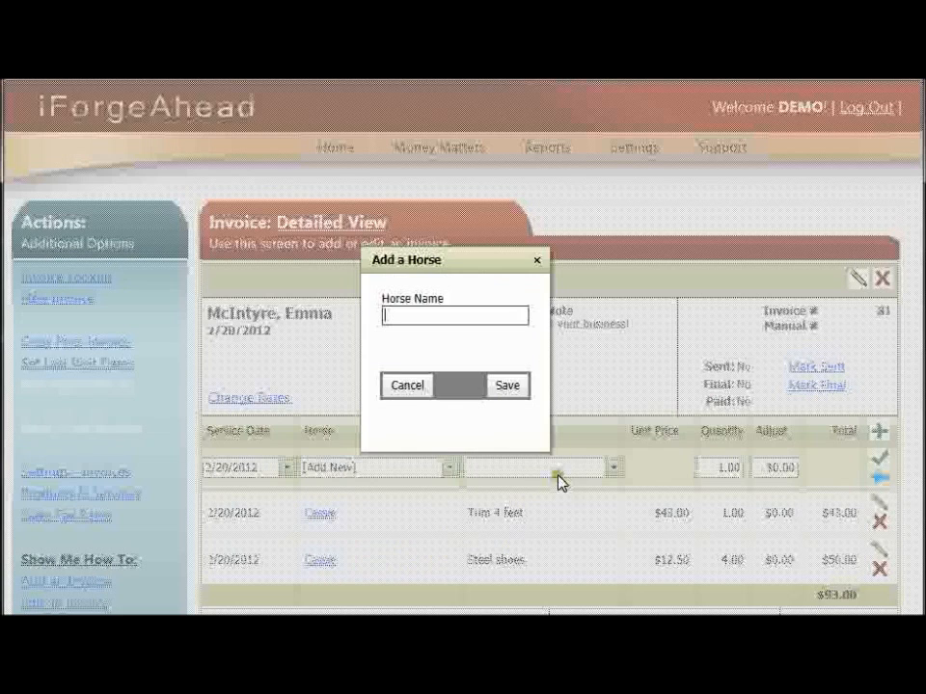
type("Dak")
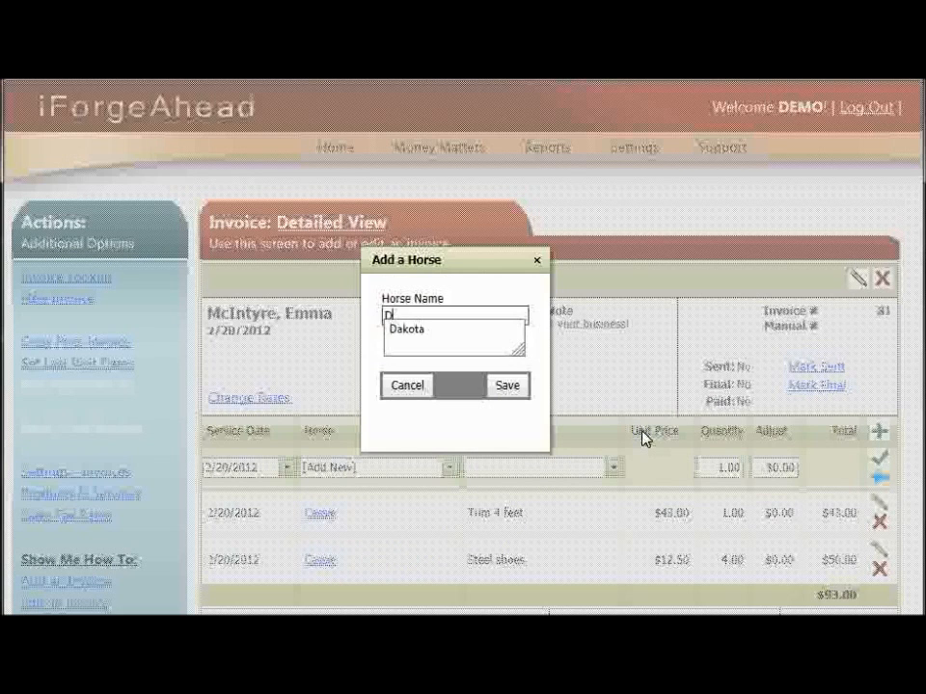
type("ota")
left_click(518, 390)
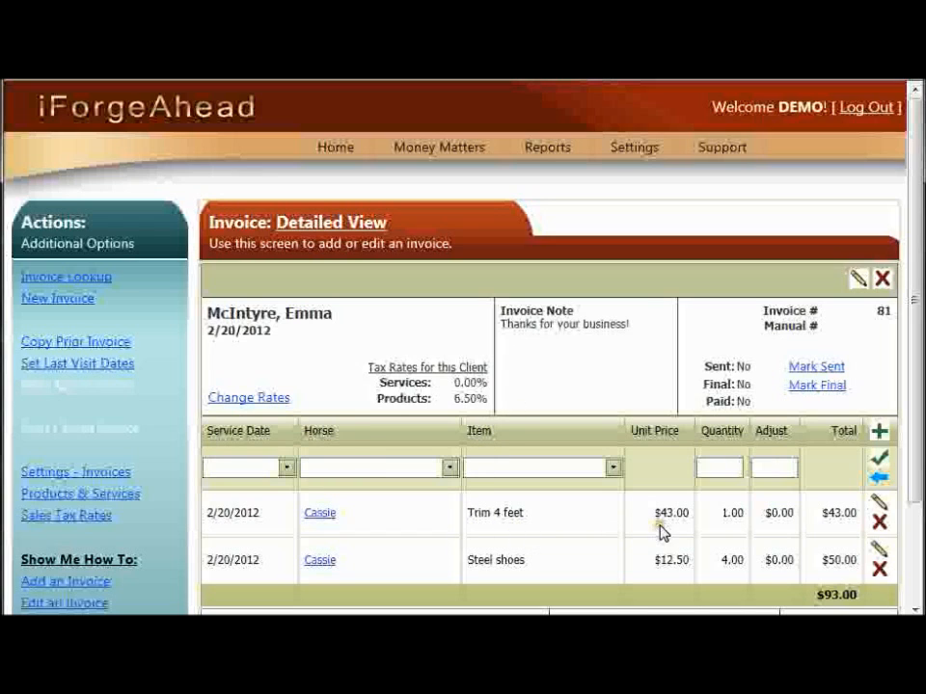
- Select Dakota as the horse for the new invoice line item
left_click(449, 469)
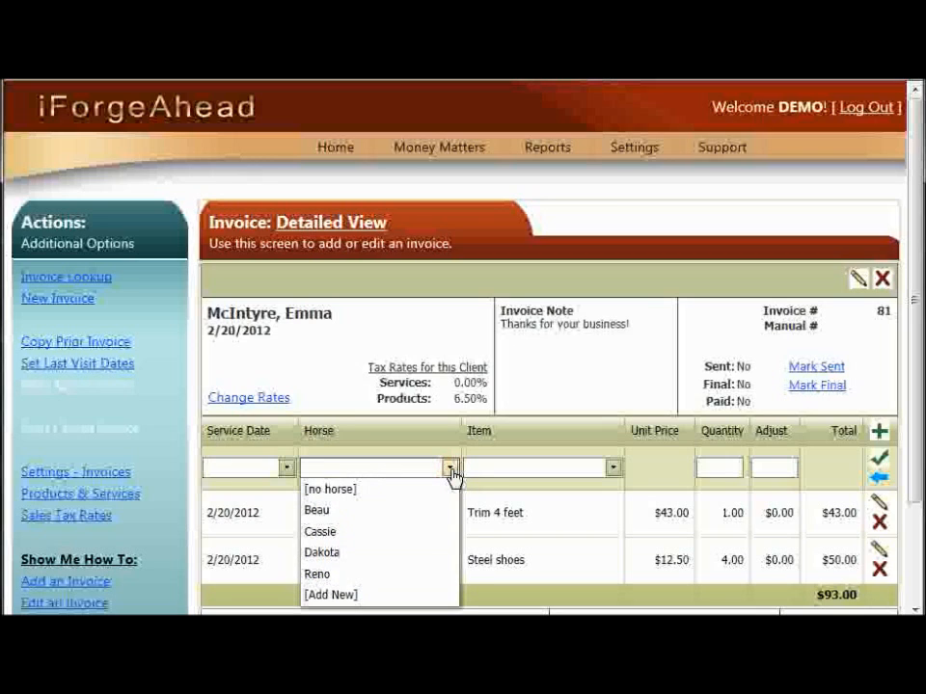
left_click(355, 557)
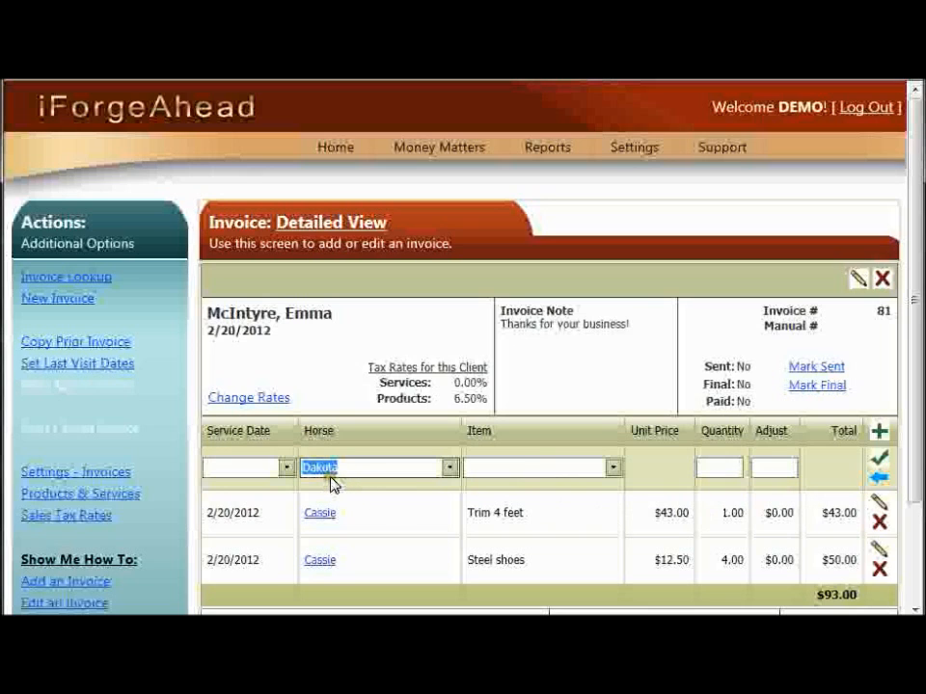
mouse_move(351, 146)
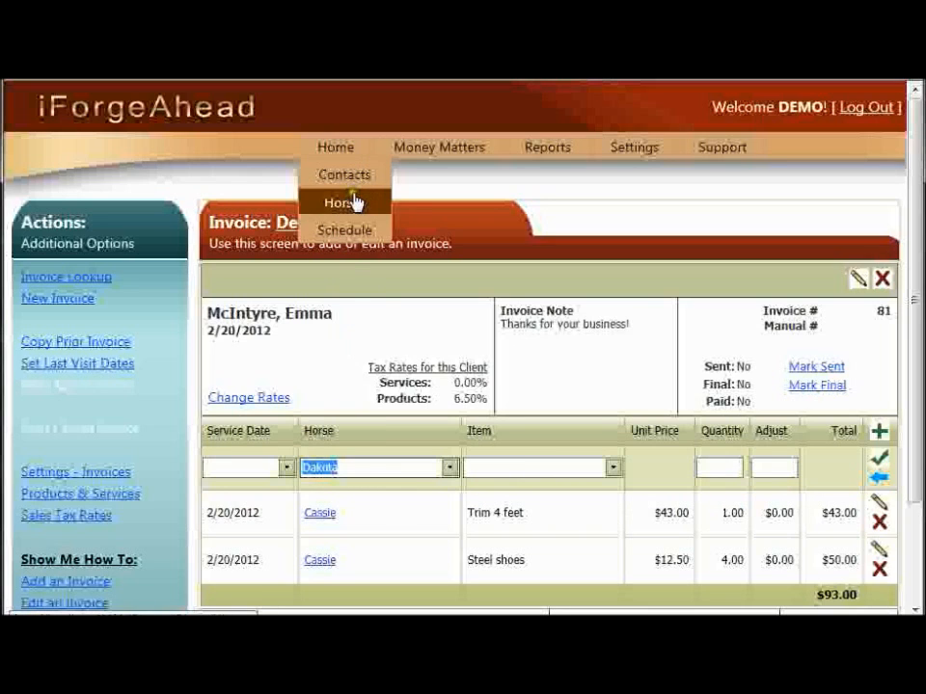